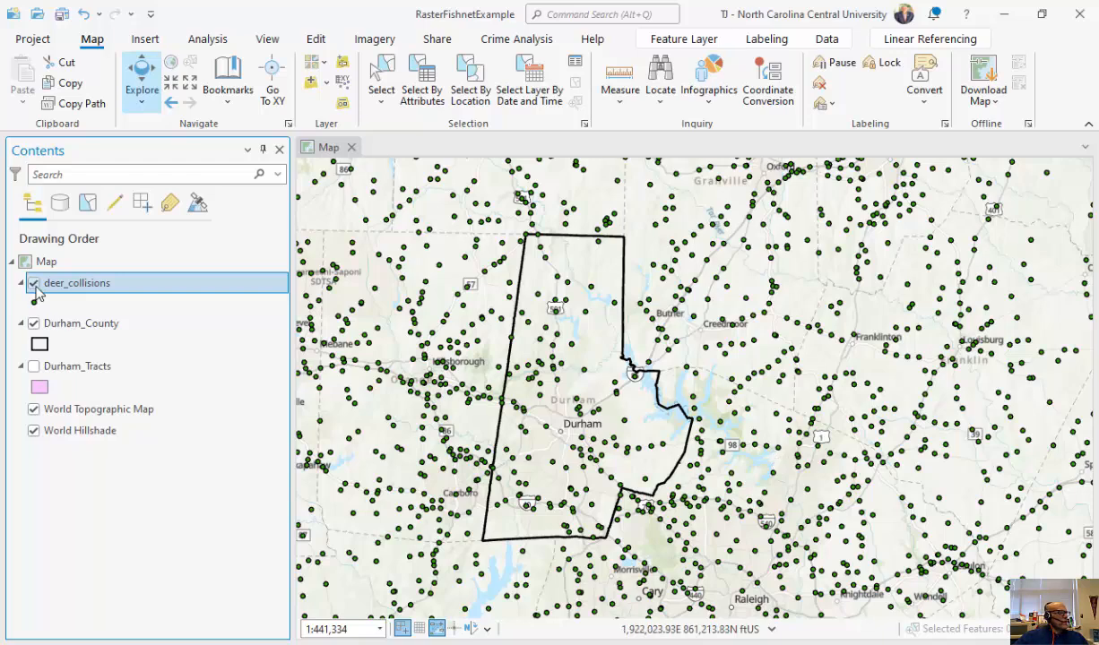
Show the Durham_Tracts layer on the map and hide the deer_collisions layer
{"action": "left_click", "coordinate": [34, 284]}
{"action": "left_click", "coordinate": [34, 367]}
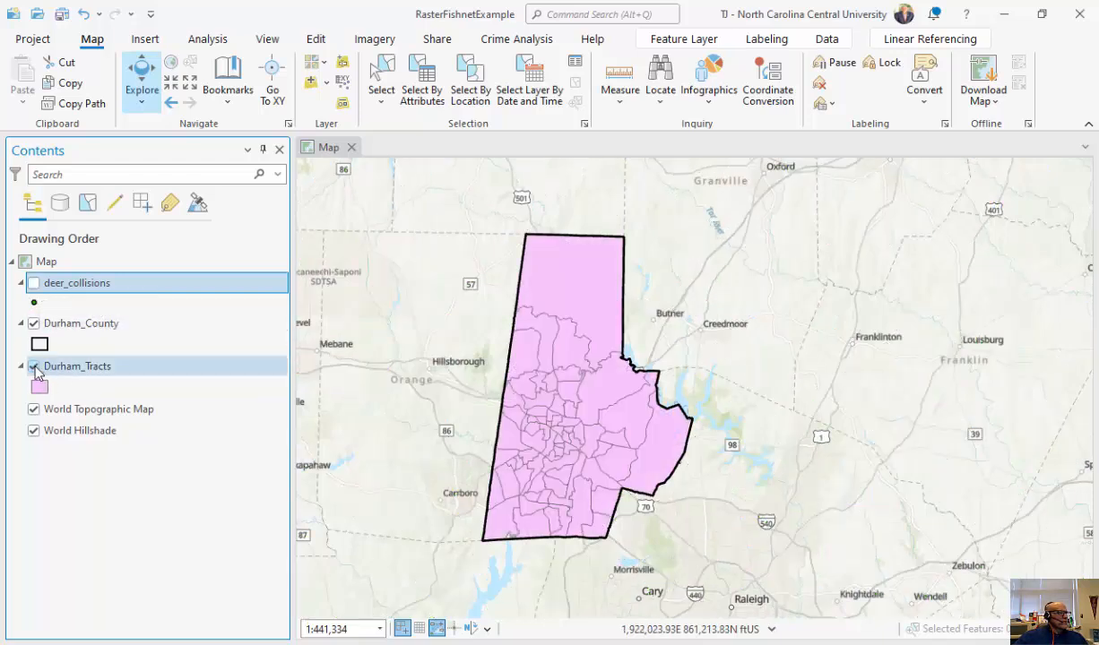
{"action": "left_click", "coordinate": [34, 284]}
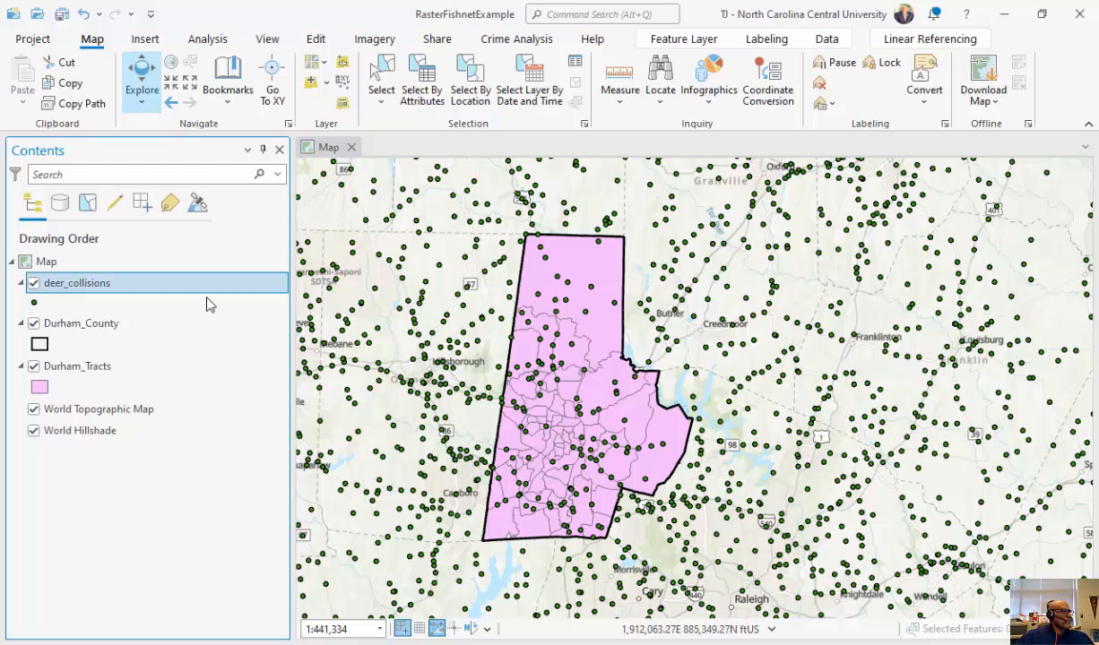
{"action": "left_click", "coordinate": [50, 287]}
{"action": "left_click", "coordinate": [34, 284]}
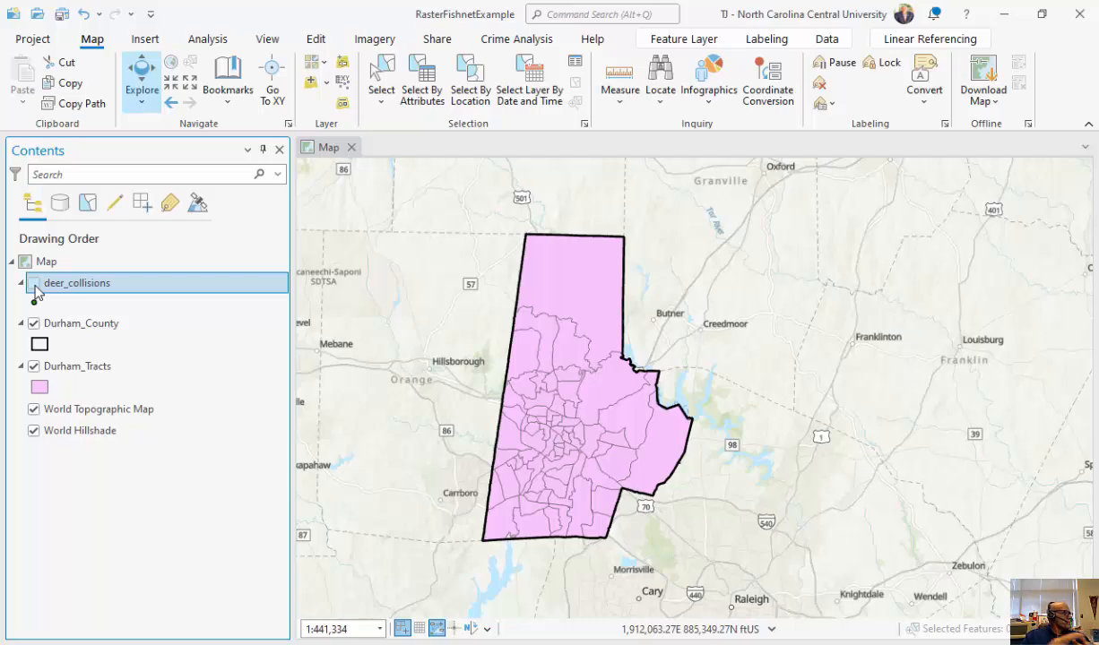
{"action": "left_click", "coordinate": [34, 284]}
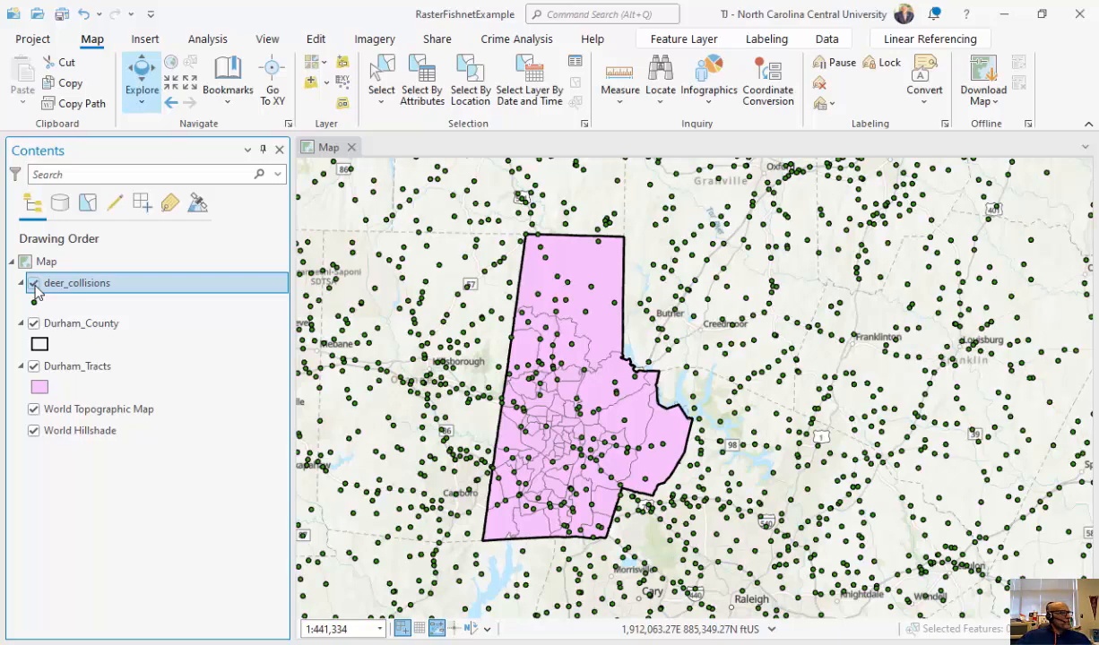
{"action": "left_click", "coordinate": [34, 284]}
Search the geoprocessing tools for fishnet and open the Create Fishnet tool
{"action": "left_click", "coordinate": [207, 39]}
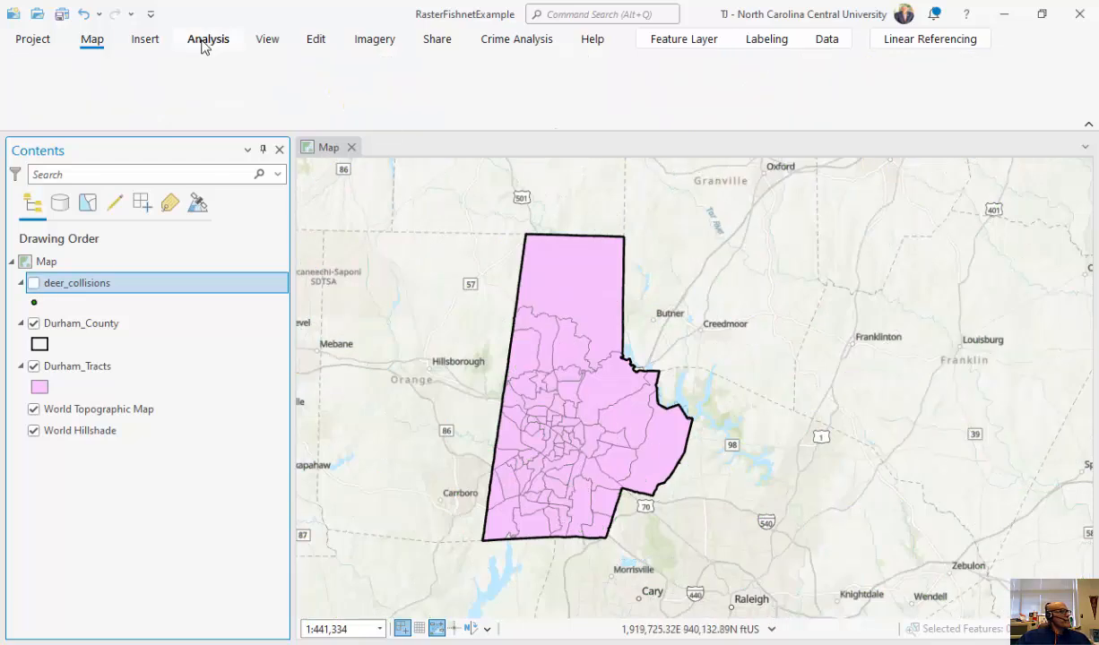
{"action": "left_click", "coordinate": [203, 85]}
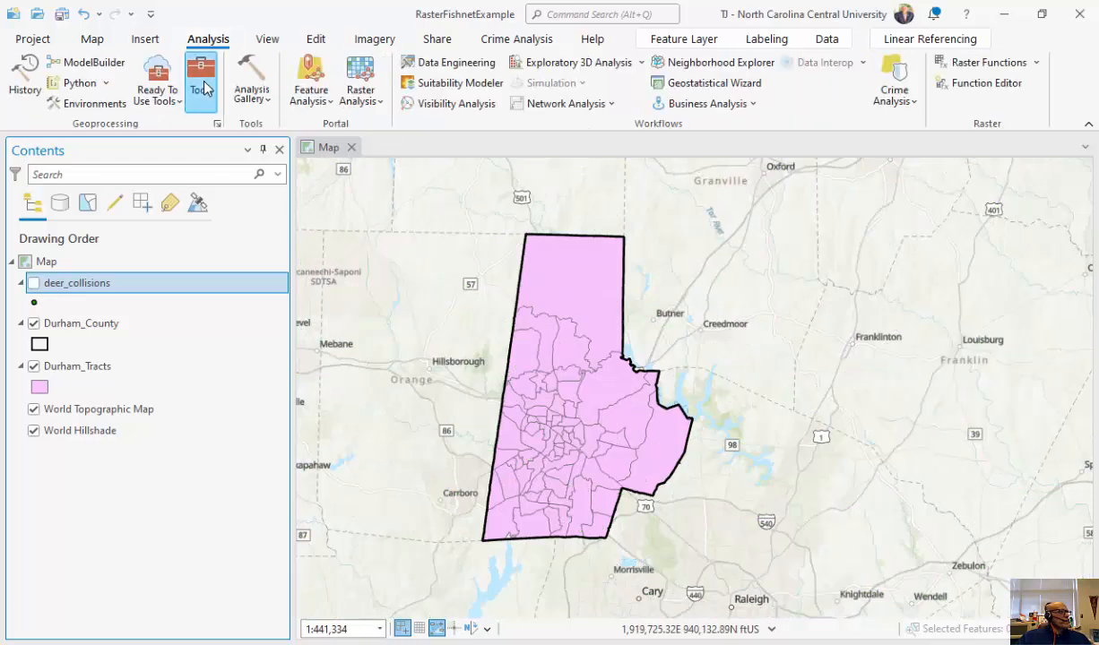
{"action": "left_click", "coordinate": [828, 106]}
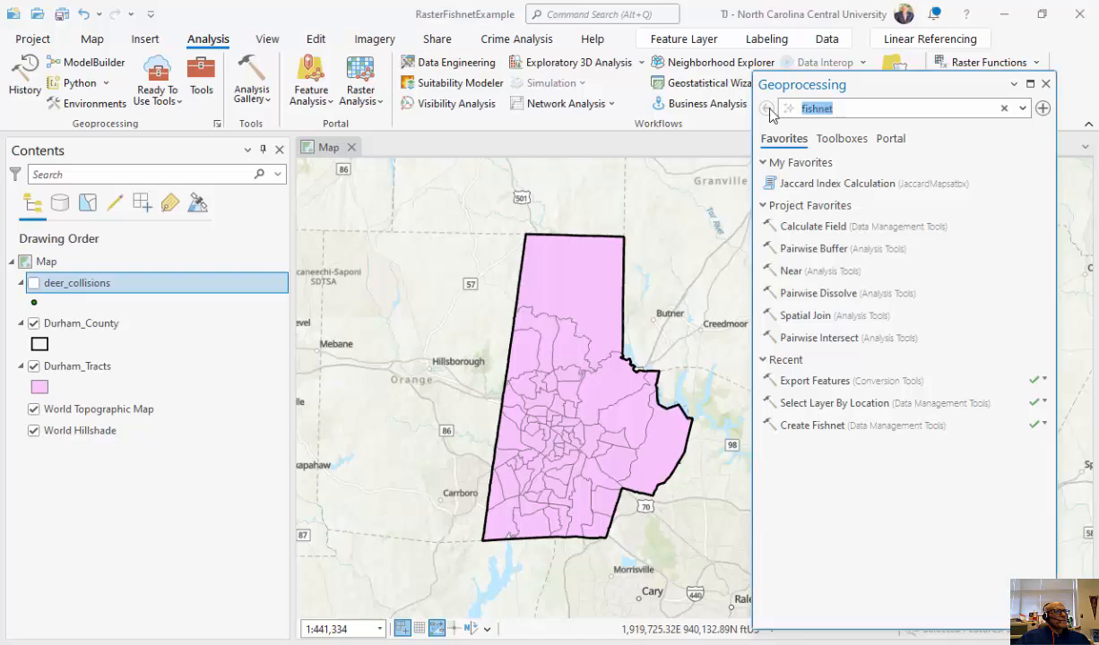
{"action": "type", "text": "fishn"}
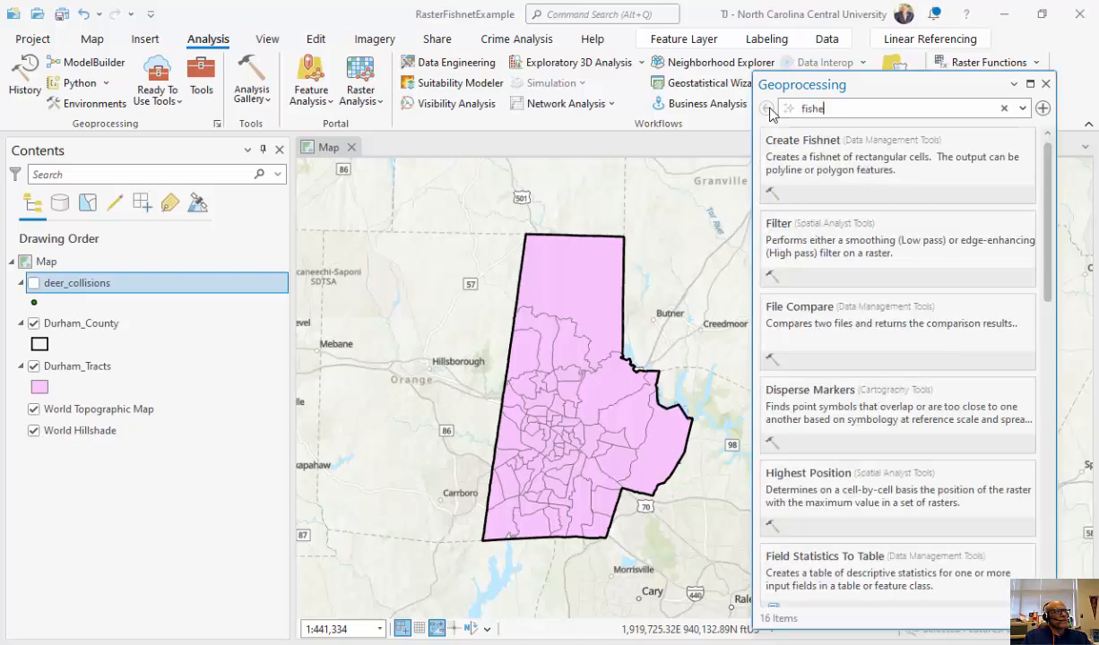
{"action": "type", "text": "et"}
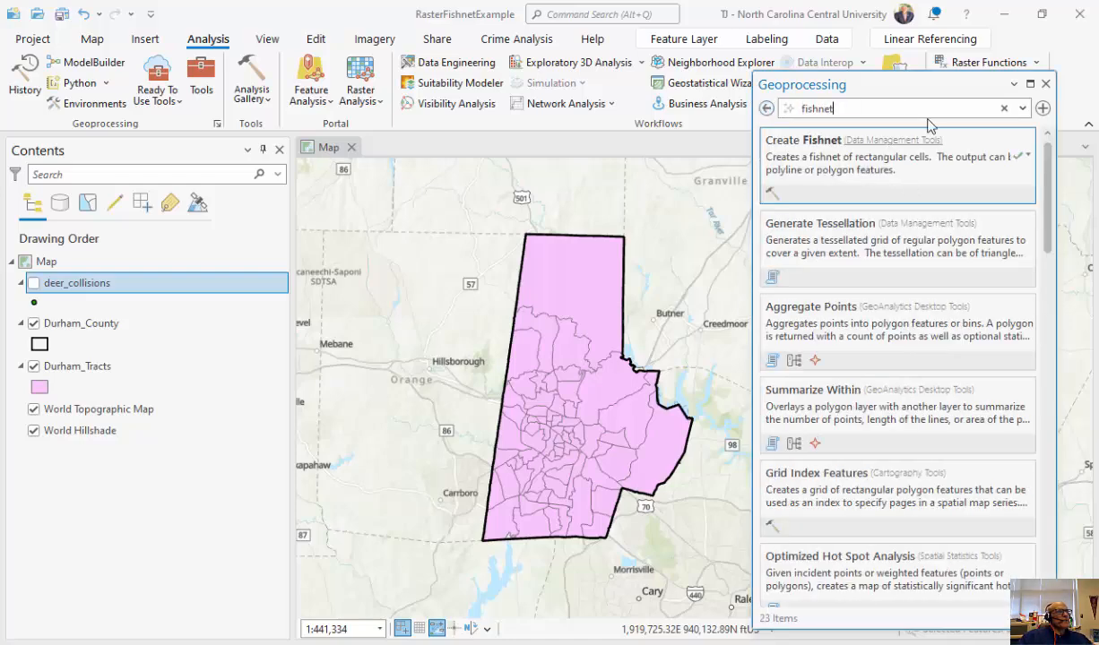
{"action": "left_click", "coordinate": [800, 140]}
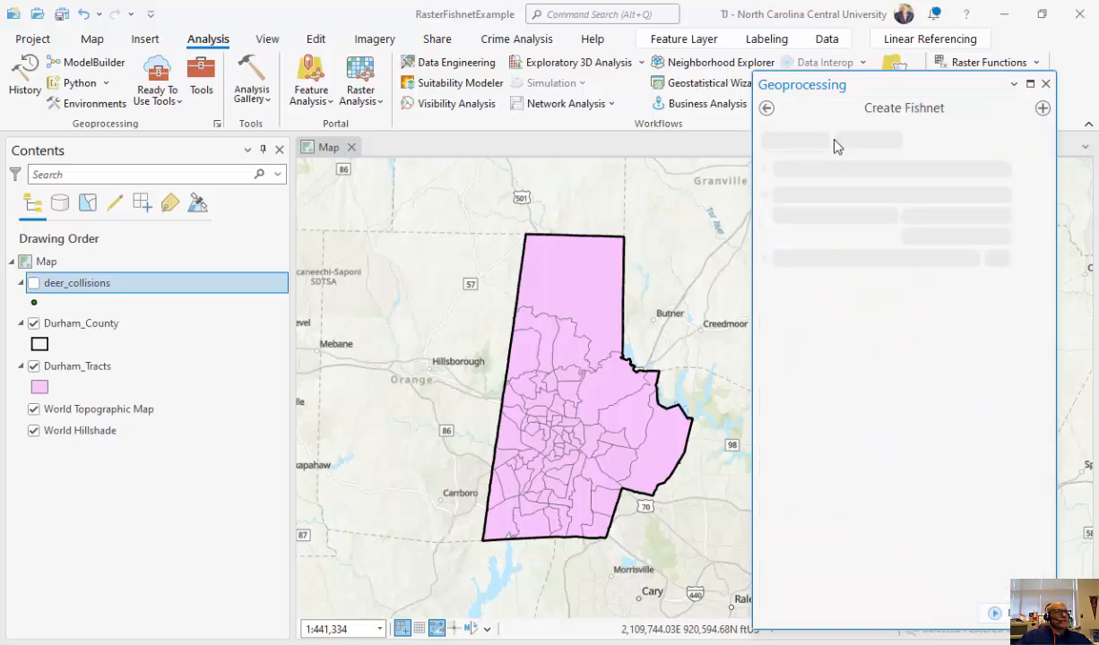
{"action": "left_click_drag", "start_coordinate": [897, 87], "coordinate": [907, 72]}
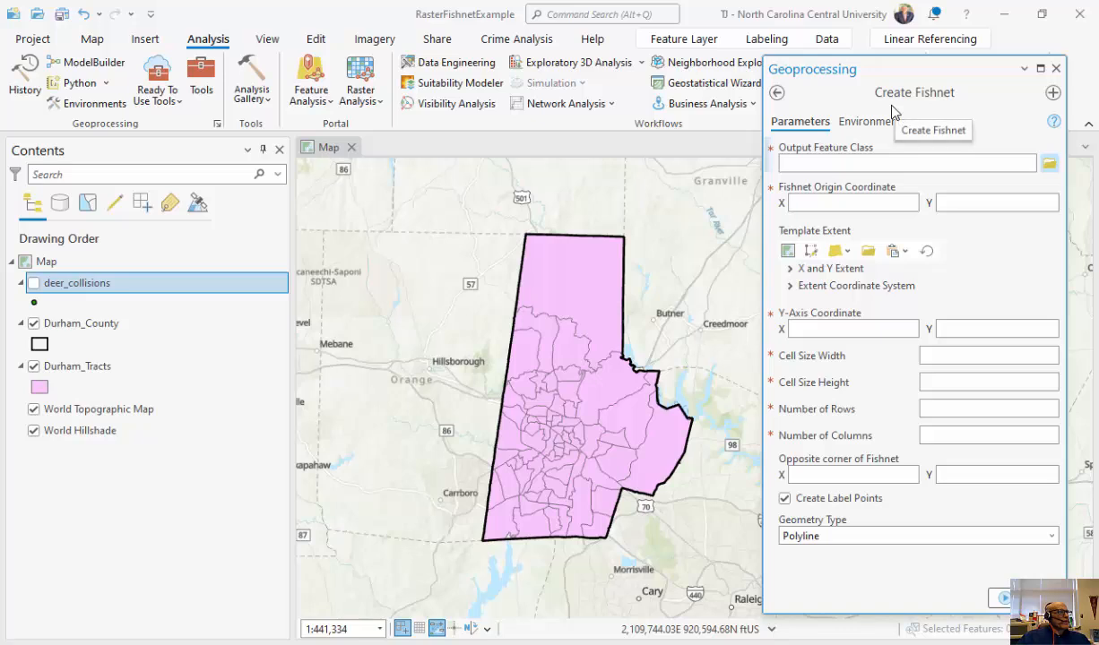
Check the map's current XY coordinate system in the map properties
{"action": "right_click", "coordinate": [70, 261]}
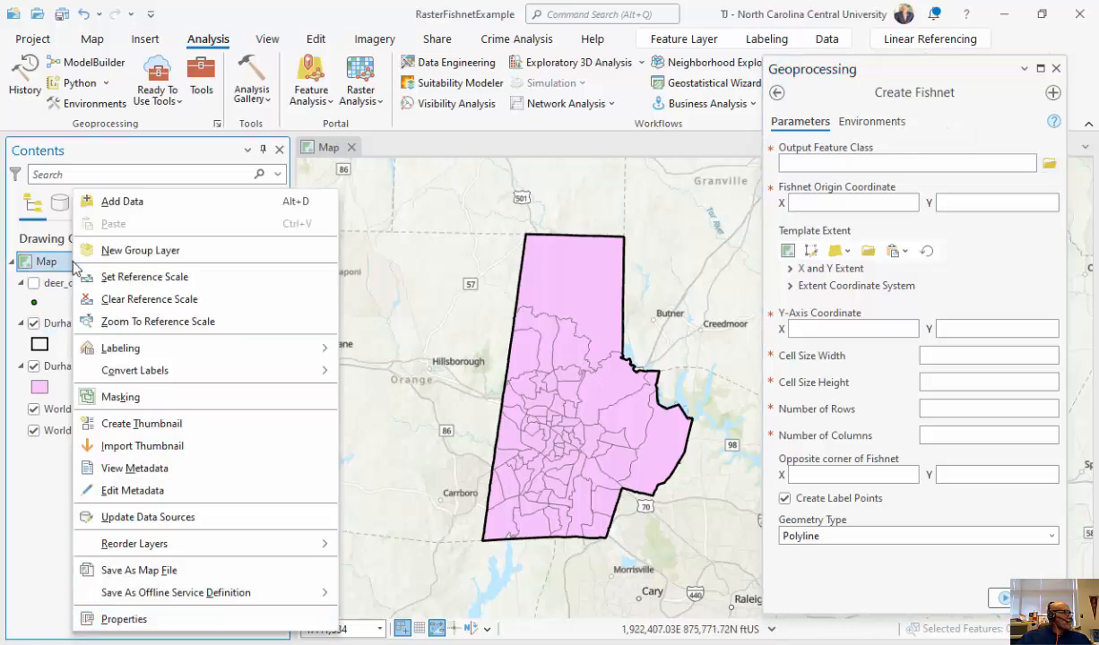
{"action": "left_click", "coordinate": [147, 615]}
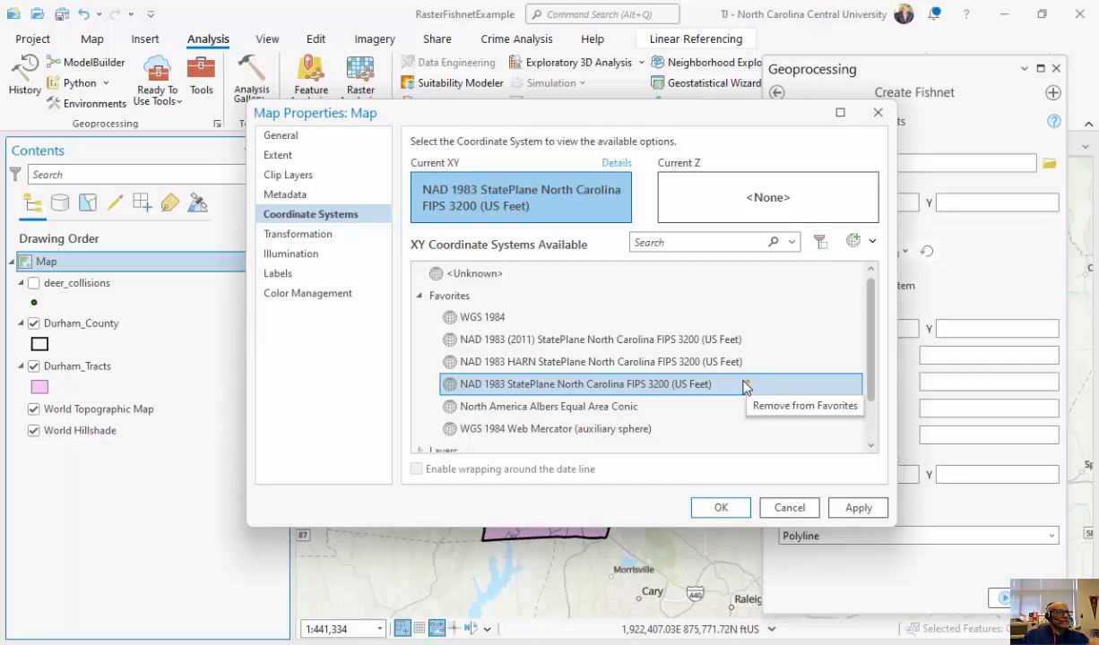
{"action": "left_click", "coordinate": [722, 507]}
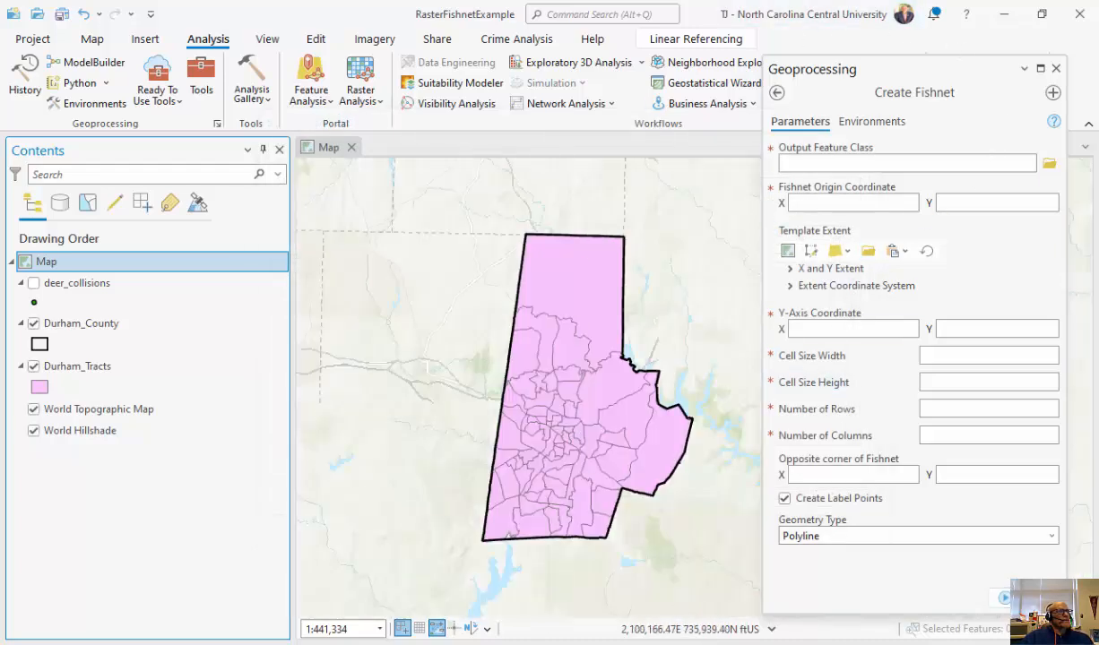
Name the fishnet's output feature class Durham_Fishnet
{"action": "left_click_drag", "start_coordinate": [969, 66], "coordinate": [971, 48]}
{"action": "left_click", "coordinate": [809, 148]}
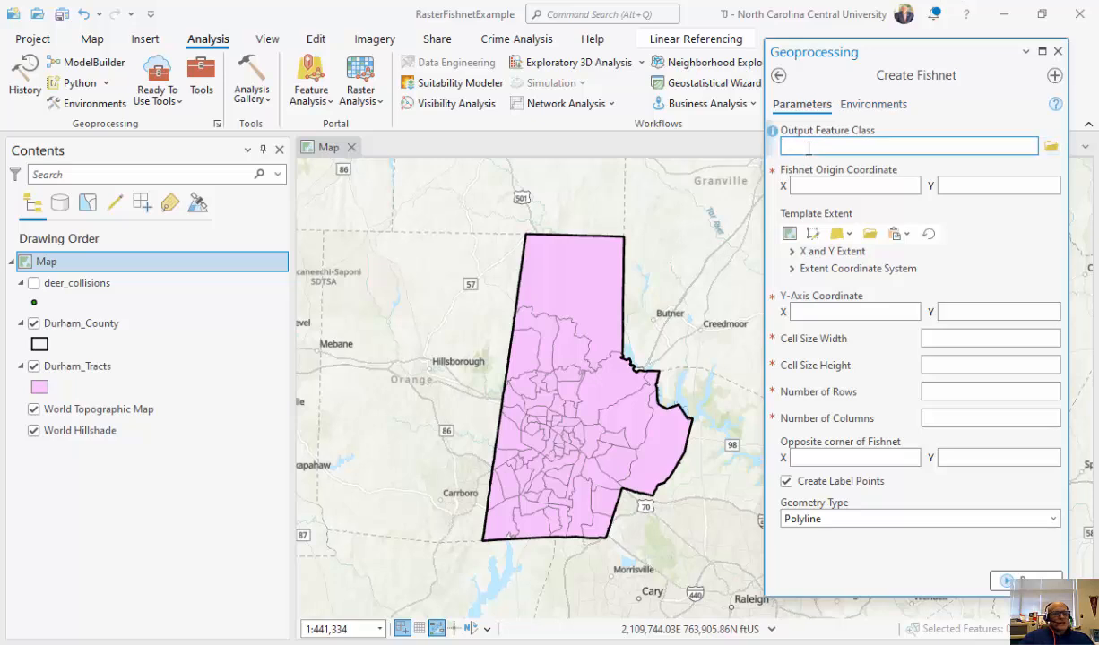
{"action": "type", "text": "Durham_Fi"}
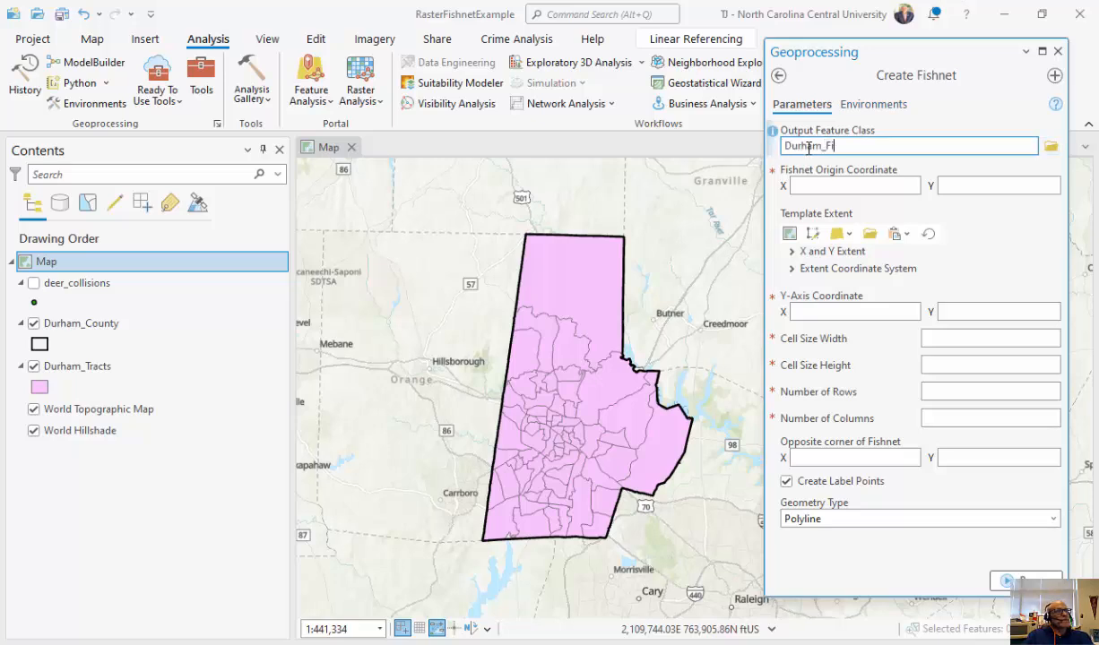
{"action": "type", "text": "shnet"}
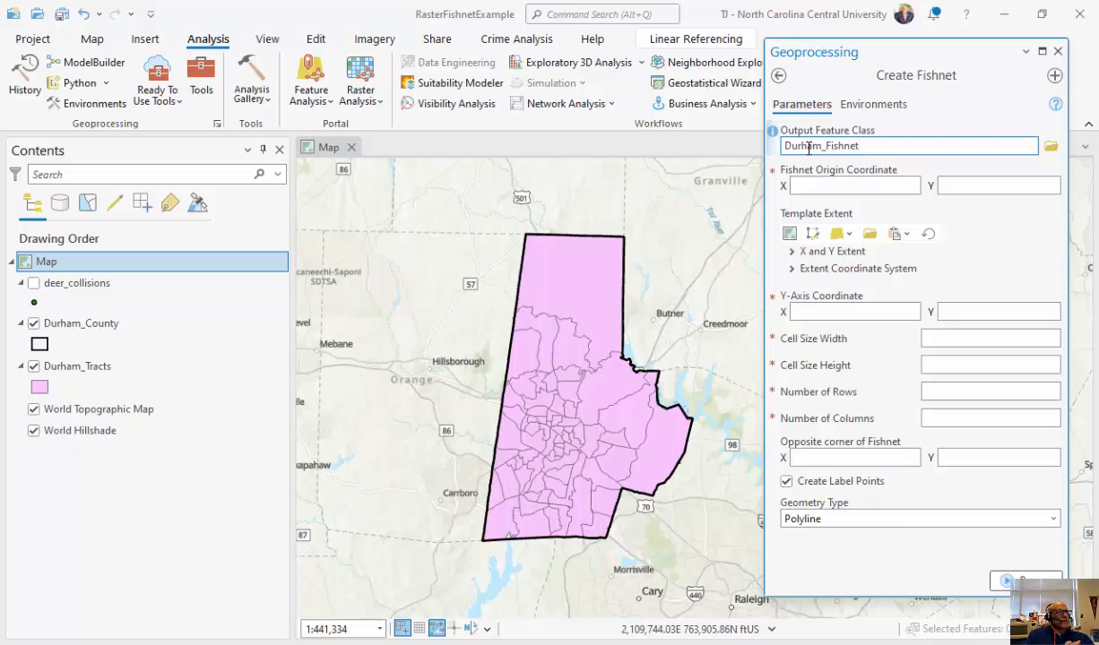
Set the fishnet's template extent to match the Durham_County layer
{"action": "left_click", "coordinate": [830, 187]}
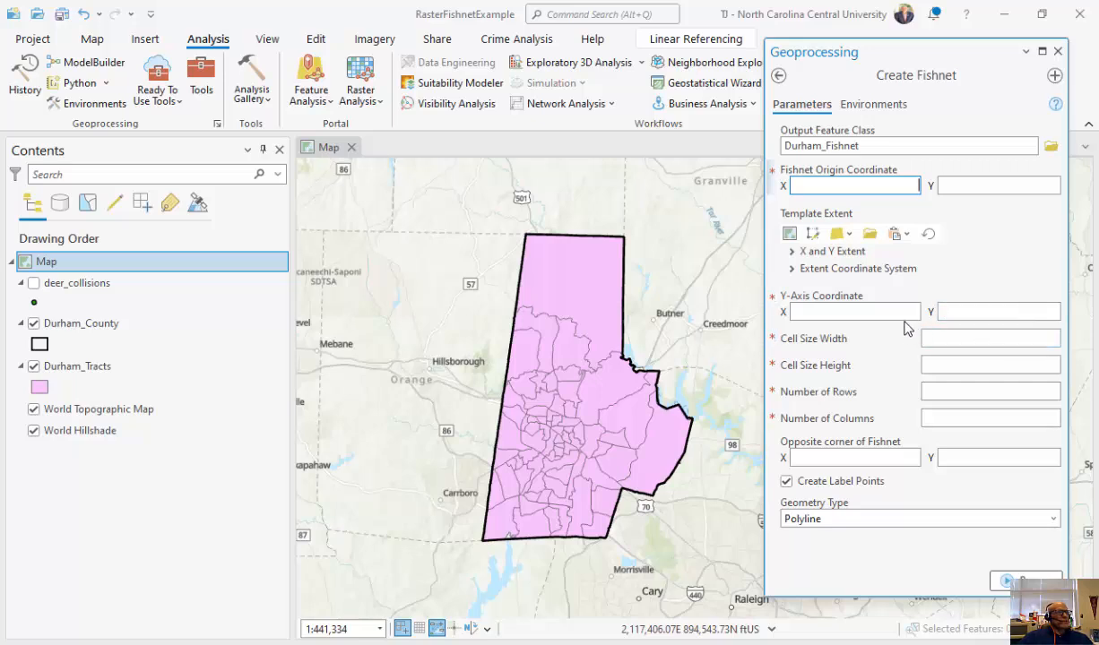
{"action": "left_click", "coordinate": [830, 254]}
{"action": "left_click", "coordinate": [839, 233]}
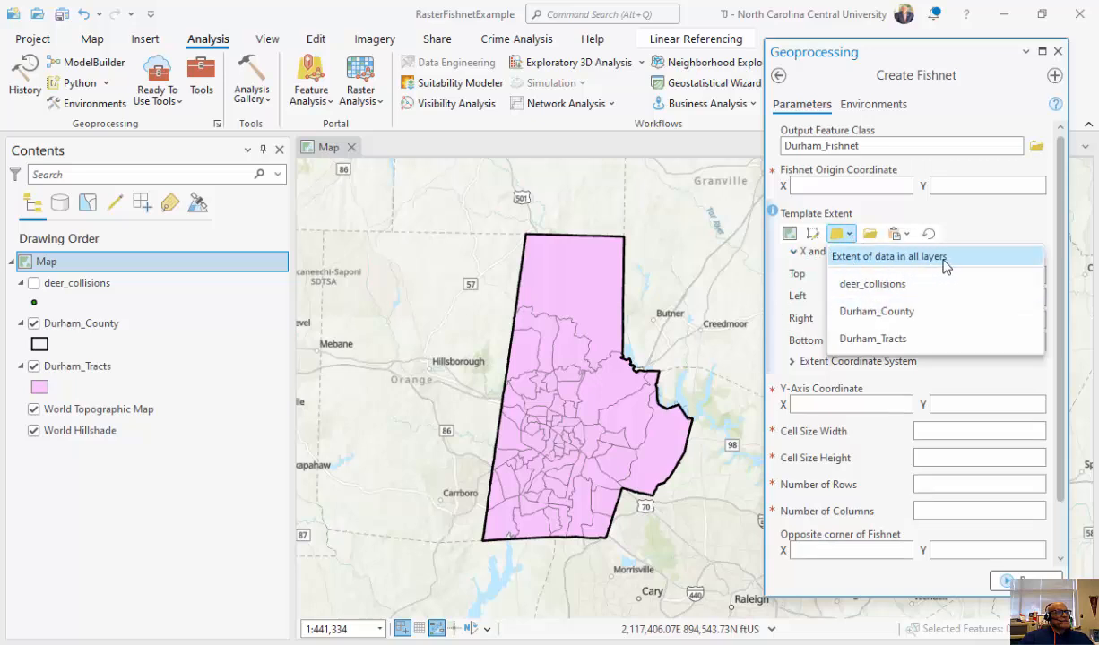
{"action": "left_click", "coordinate": [876, 311]}
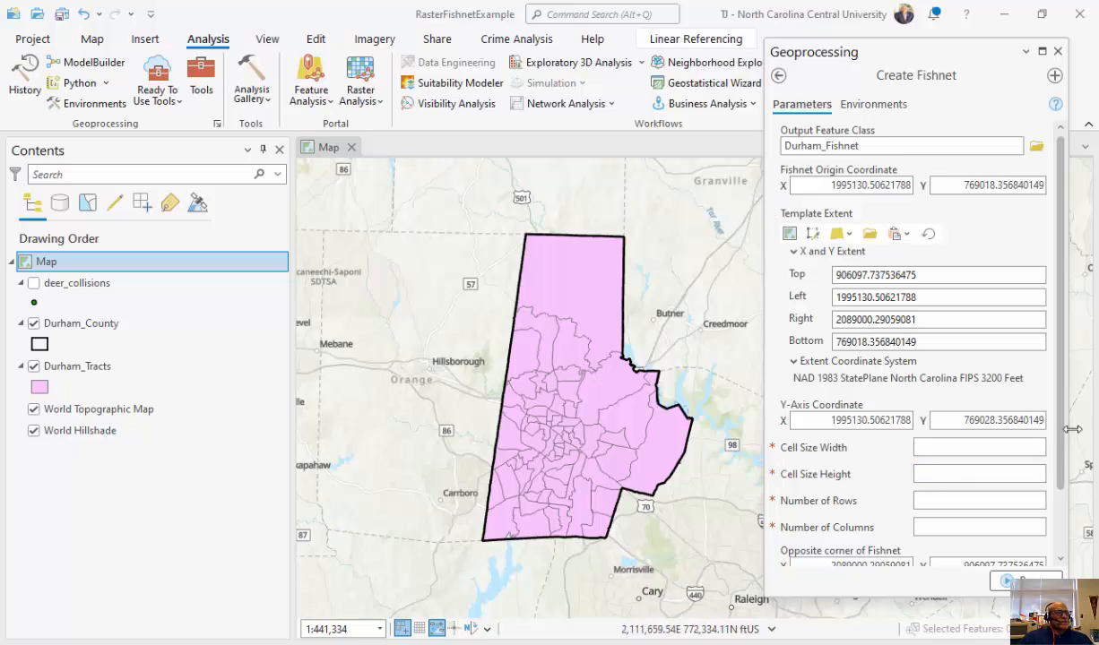
Set both the cell size width and the cell size height of the fishnet to 3280
{"action": "scroll", "coordinate": [1059, 452], "scroll_direction": "down", "scroll_amount": 2}
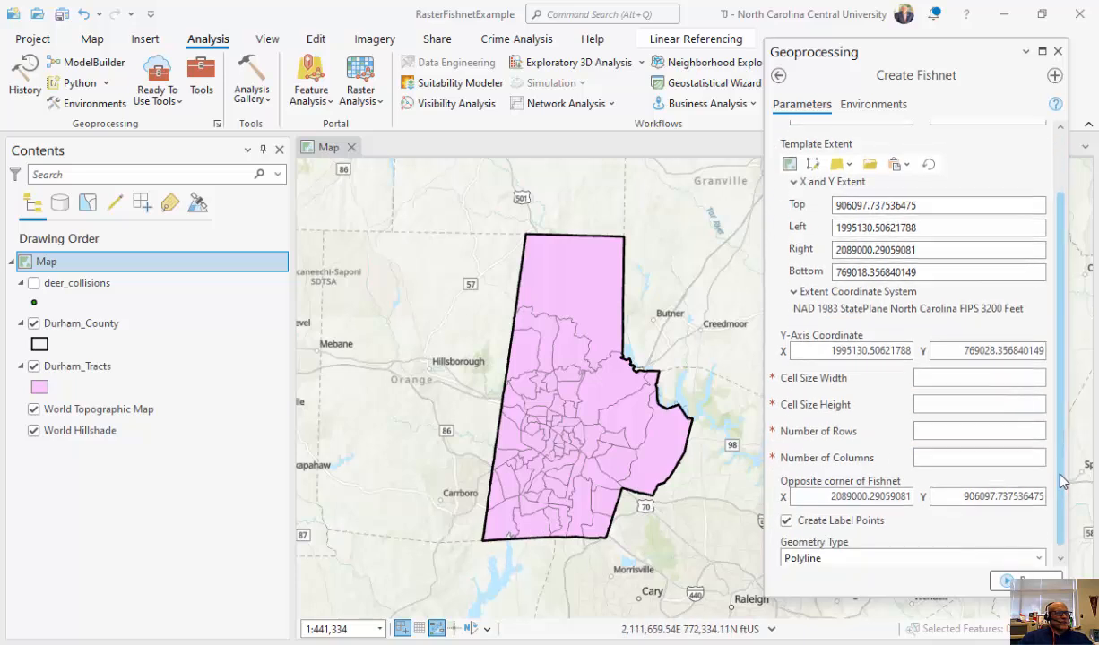
{"action": "left_click", "coordinate": [989, 376]}
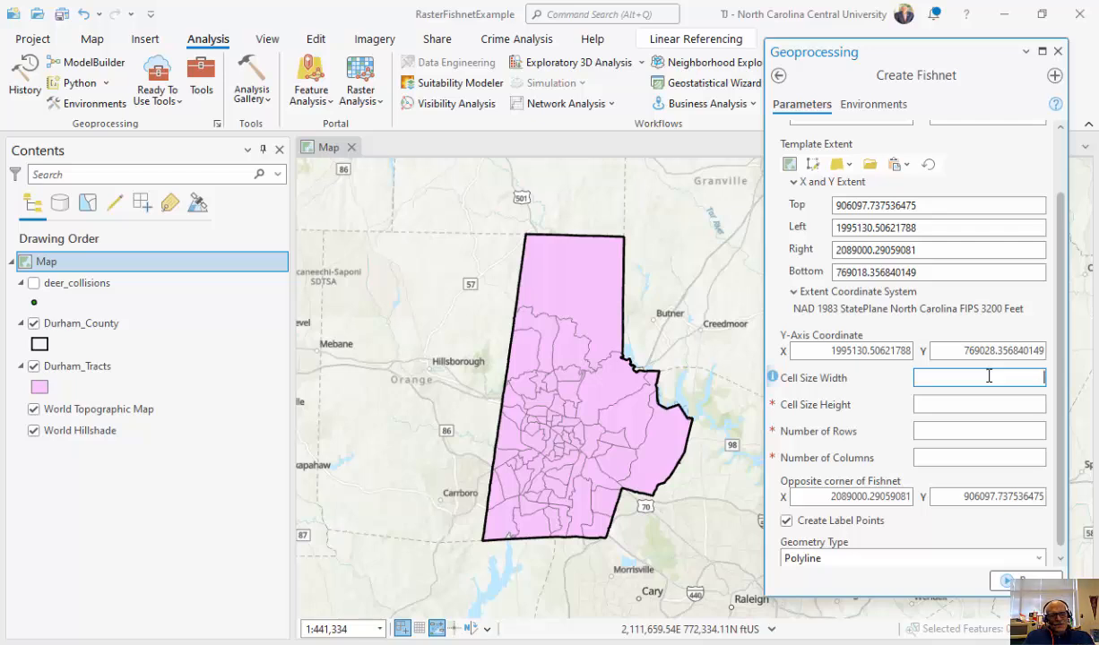
{"action": "type", "text": "80"}
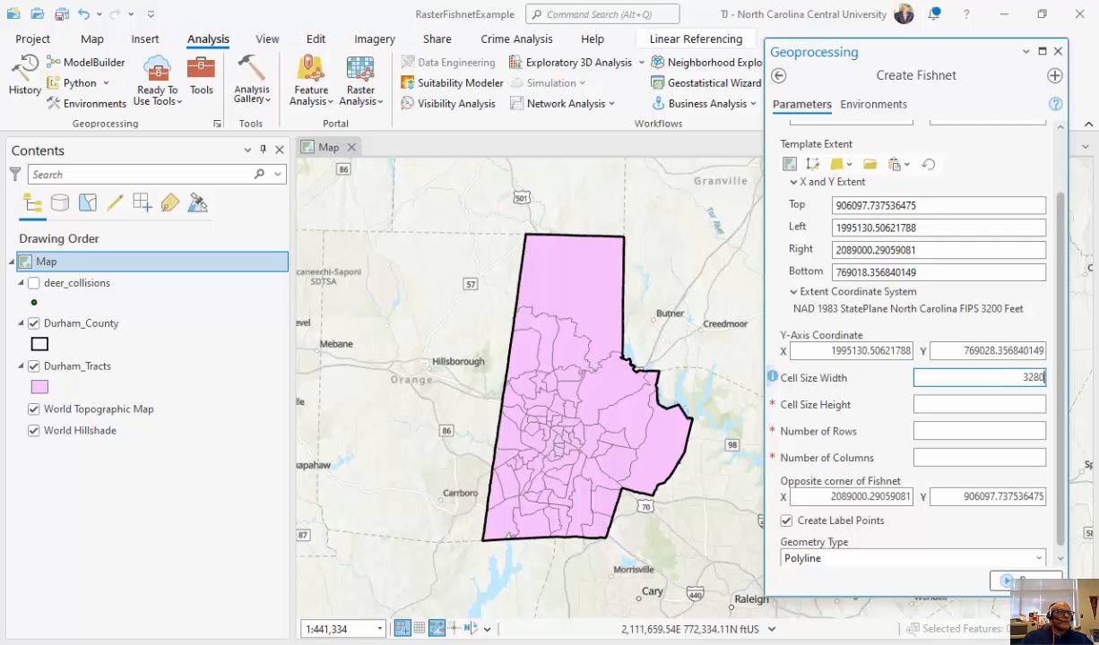
{"action": "left_click_drag", "start_coordinate": [968, 375], "coordinate": [1044, 377]}
{"action": "key", "text": "ctrl+c"}
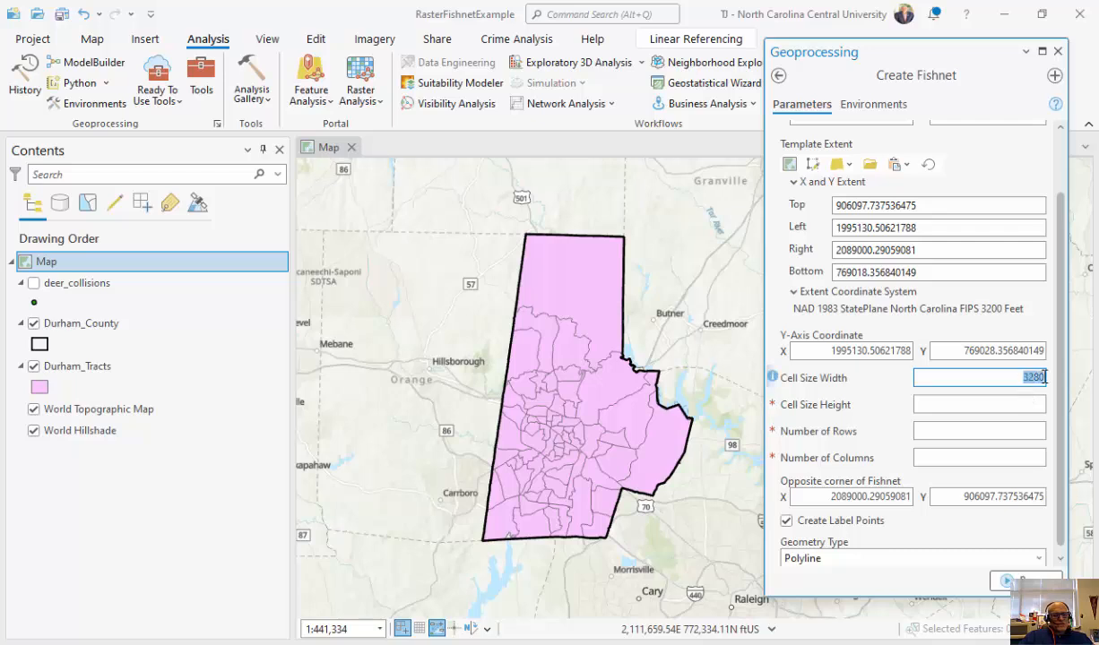
{"action": "left_click", "coordinate": [990, 404]}
{"action": "key", "text": "ctrl+v"}
{"action": "left_click", "coordinate": [1020, 431]}
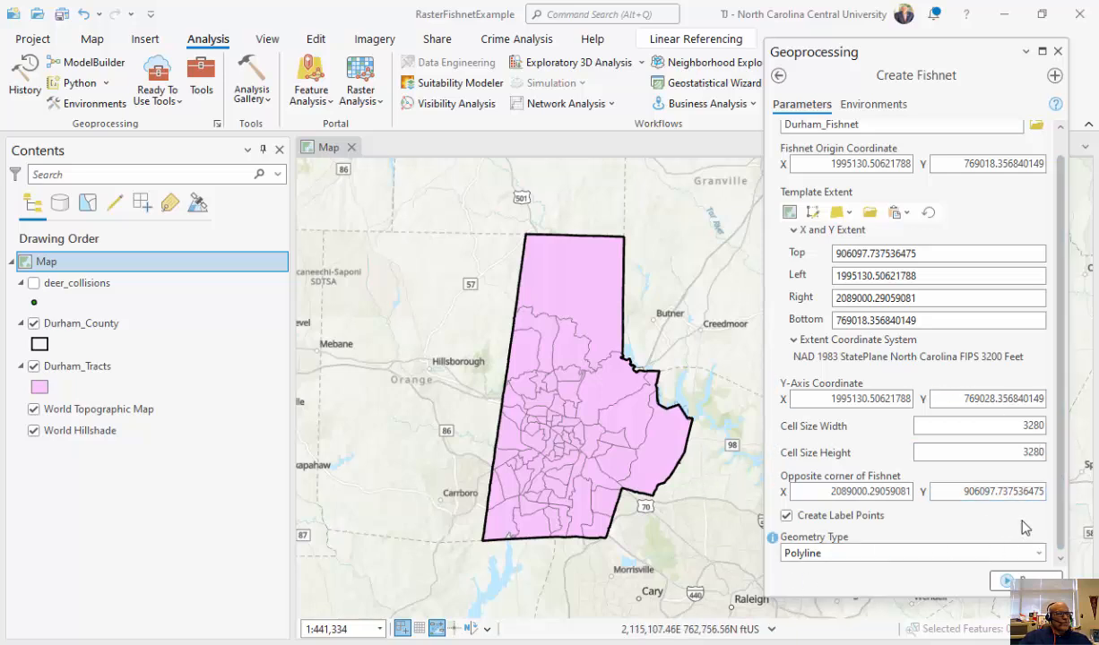
Set the fishnet's geometry type to Polygon, keeping label point creation enabled
{"action": "scroll", "coordinate": [963, 592], "scroll_direction": "up", "scroll_amount": 1}
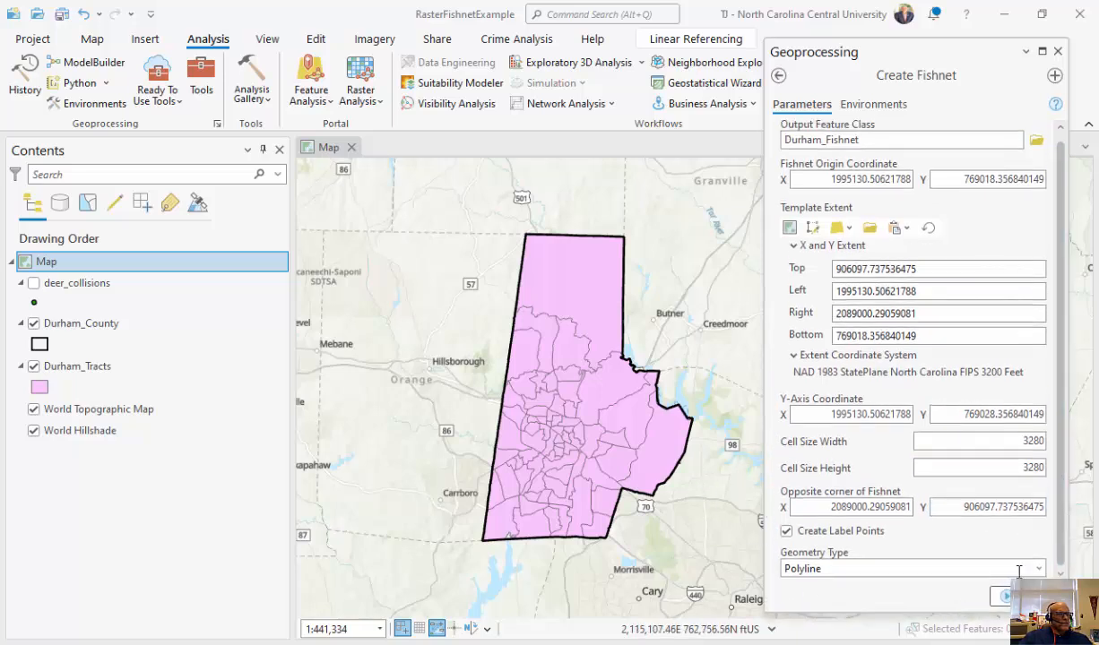
{"action": "left_click", "coordinate": [1038, 570]}
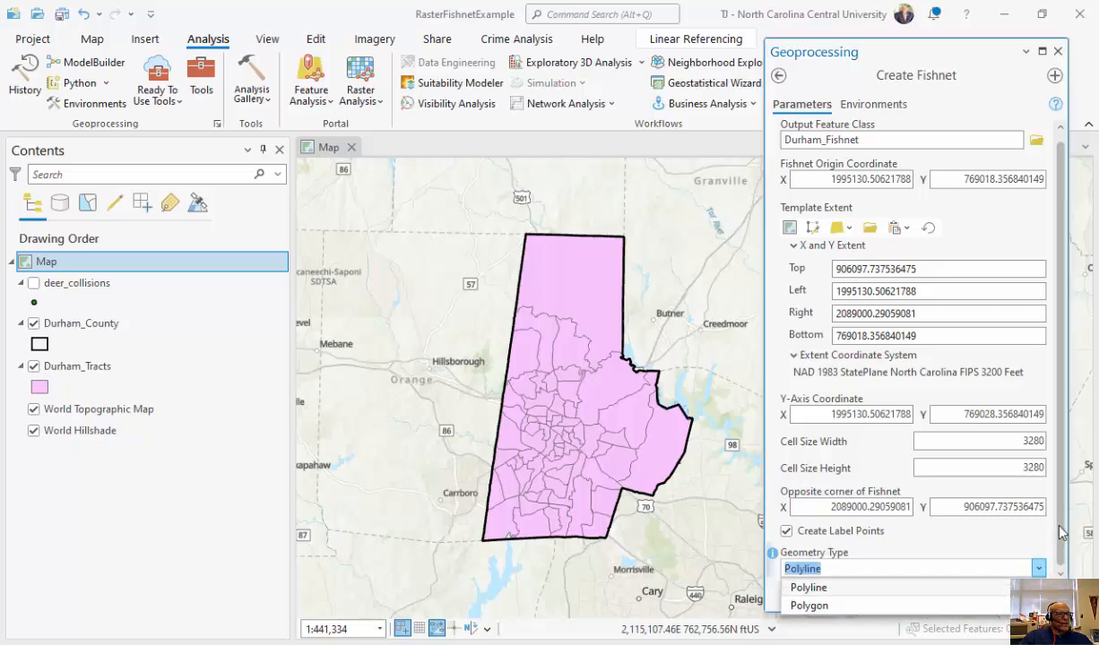
{"action": "left_click", "coordinate": [1058, 539]}
{"action": "left_click", "coordinate": [1038, 568]}
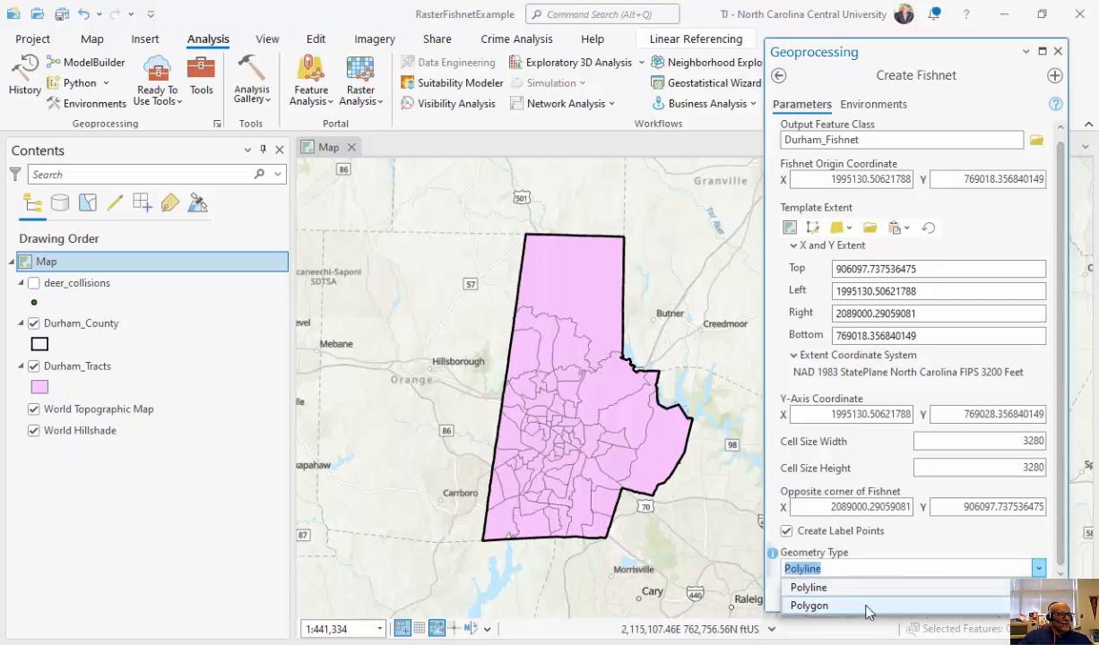
{"action": "left_click", "coordinate": [871, 607]}
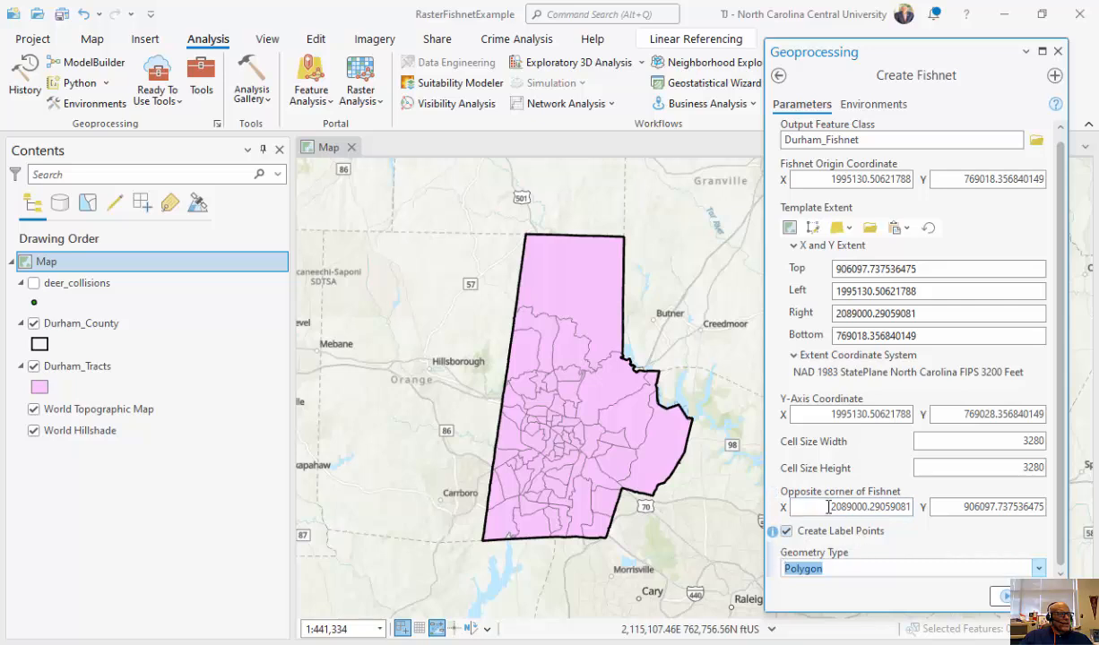
{"action": "left_click", "coordinate": [786, 530]}
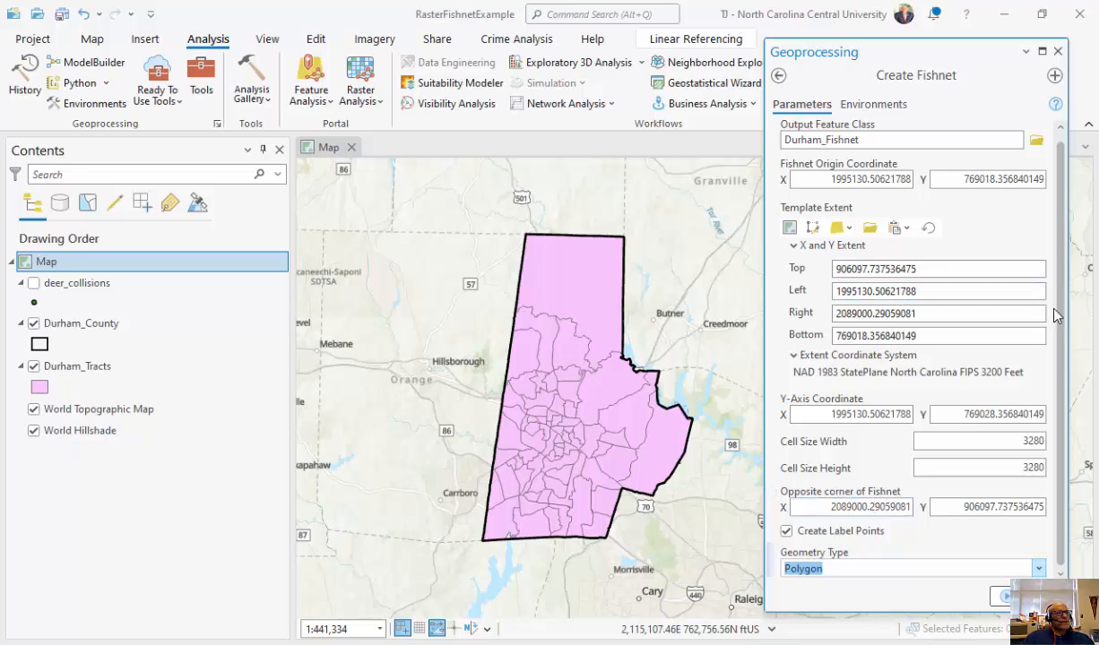
Run Create Fishnet with the entered parameters and close its run details and the tool
{"action": "scroll", "coordinate": [1064, 321], "scroll_direction": "up", "scroll_amount": 1}
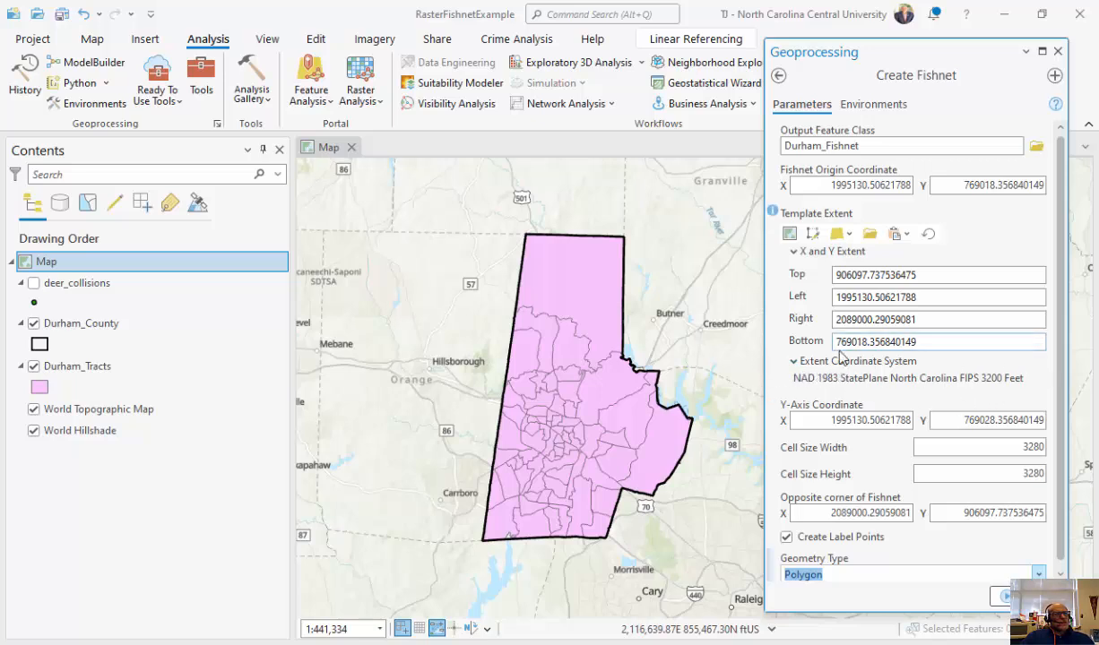
{"action": "left_click_drag", "start_coordinate": [1060, 406], "coordinate": [1060, 420]}
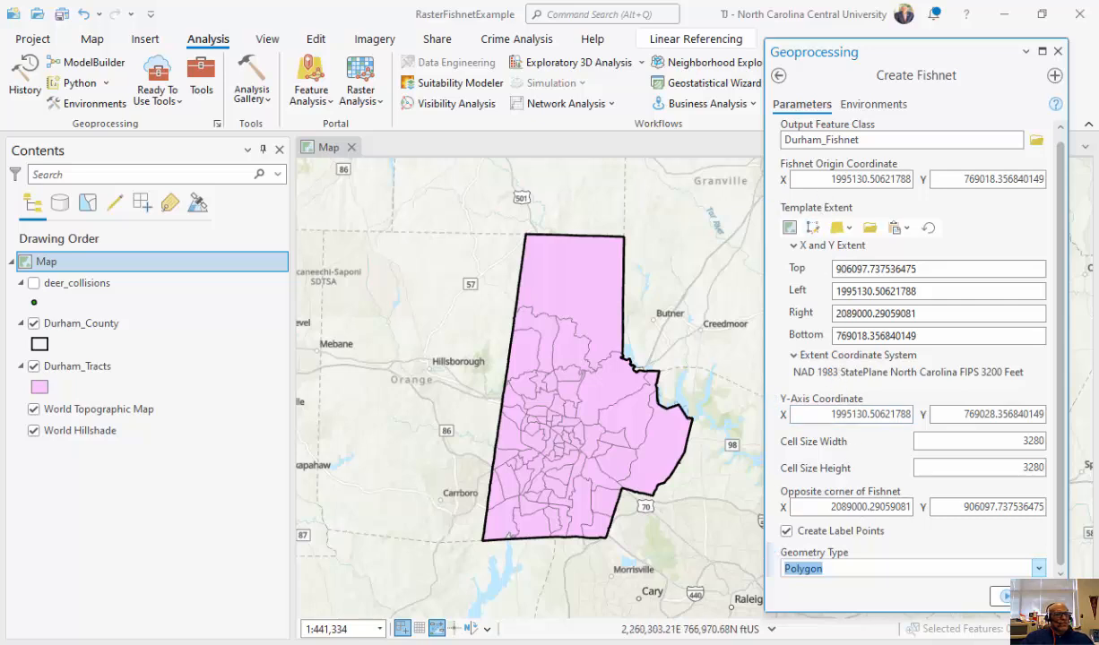
{"action": "left_click", "coordinate": [1005, 598]}
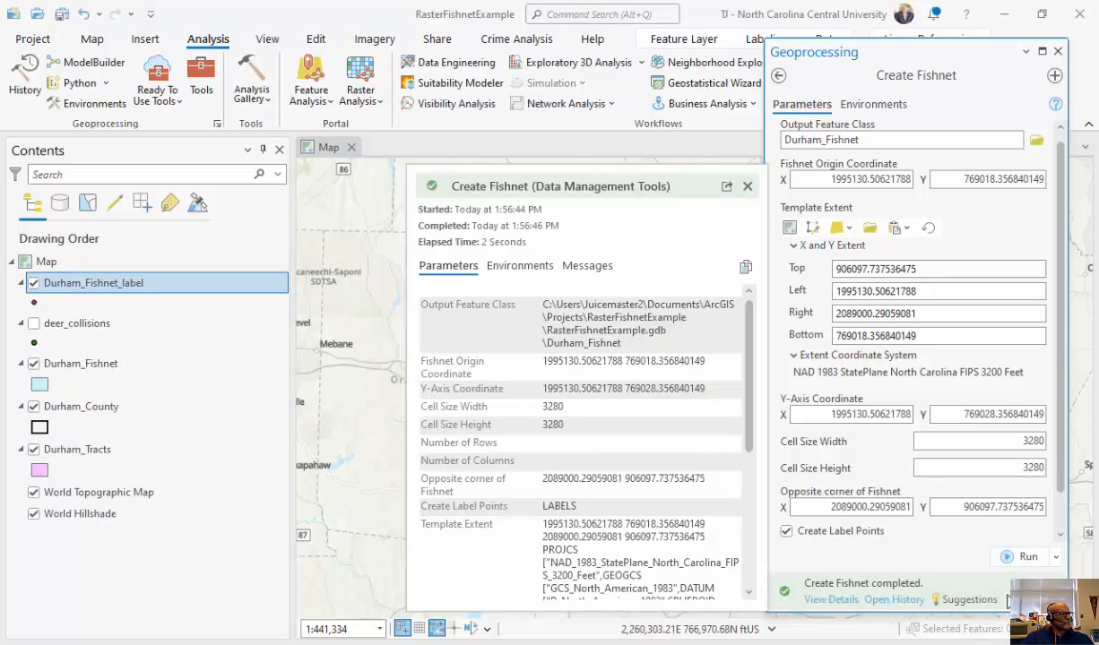
{"action": "left_click", "coordinate": [746, 187]}
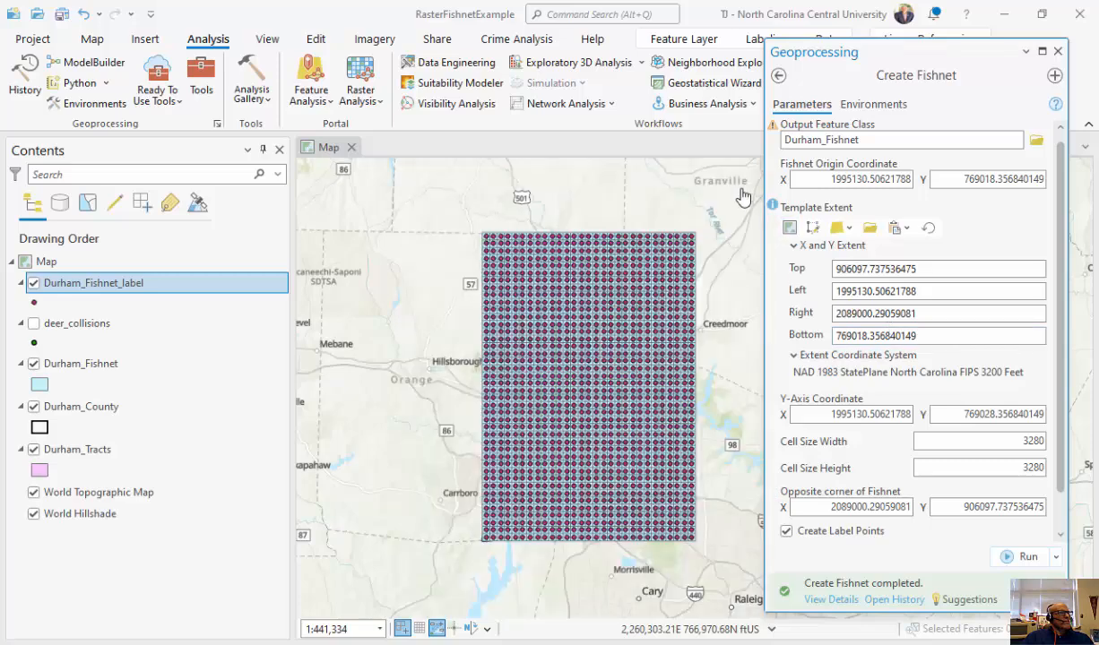
{"action": "left_click", "coordinate": [1057, 51]}
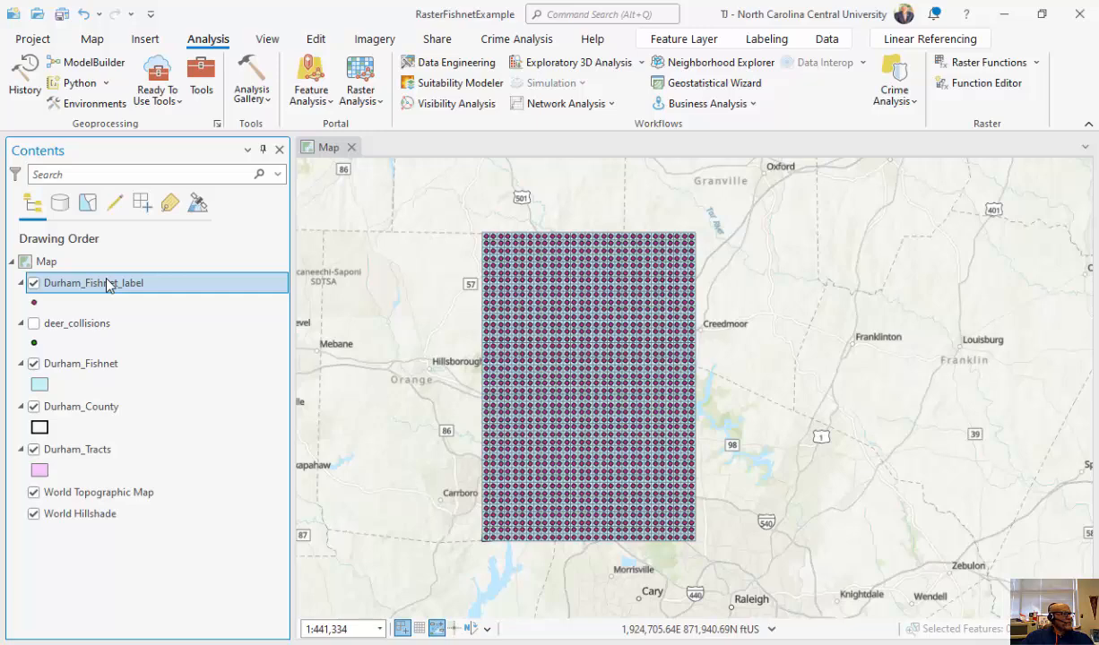
Hide the Durham_Fishnet_label layer and move Durham_County to the first place in the drawing order, above the fishnet
{"action": "left_click", "coordinate": [33, 283]}
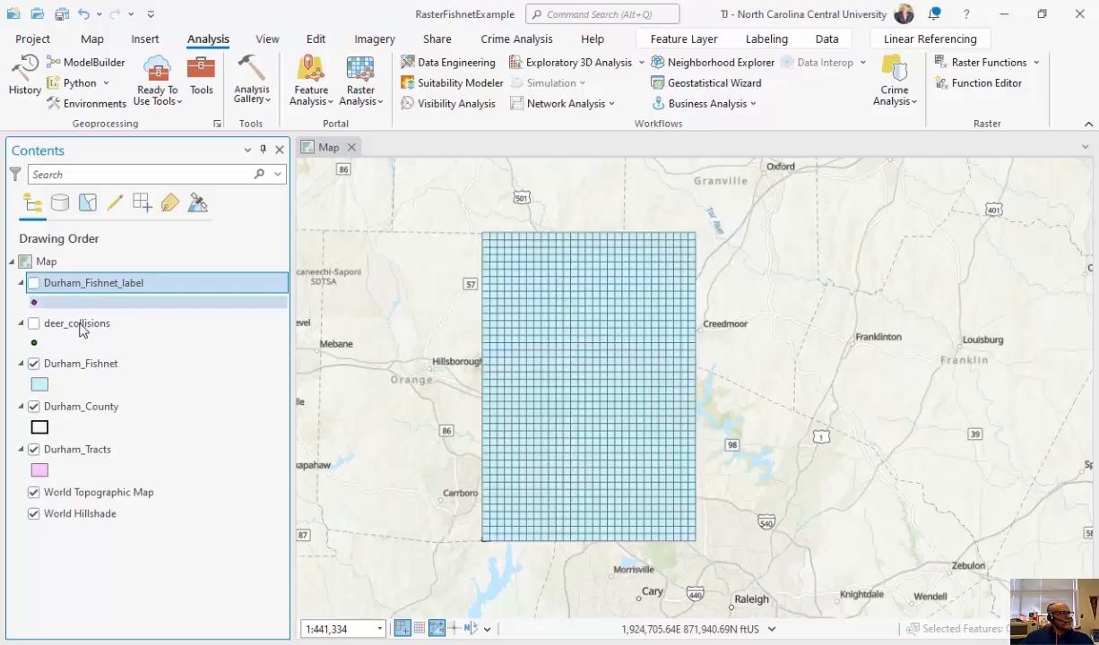
{"action": "mouse_move", "coordinate": [75, 407]}
{"action": "left_mouse_down"}
{"action": "mouse_move", "coordinate": [84, 296]}
{"action": "mouse_move", "coordinate": [146, 311]}
{"action": "left_mouse_up"}
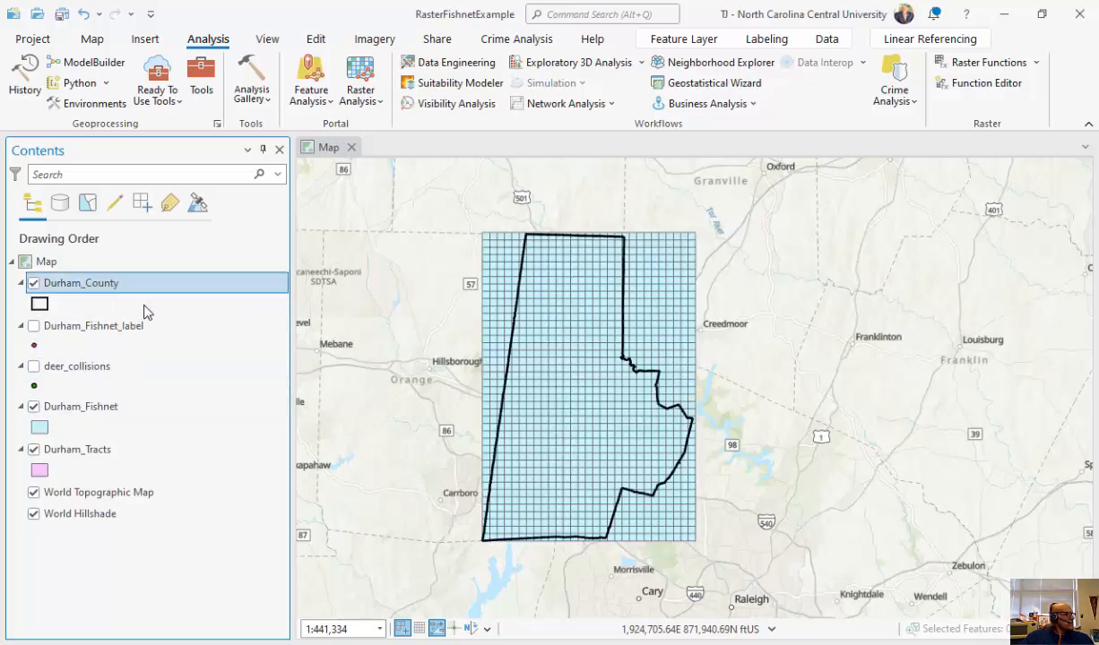
{"action": "scroll", "coordinate": [575, 465], "scroll_direction": "up", "scroll_amount": 2}
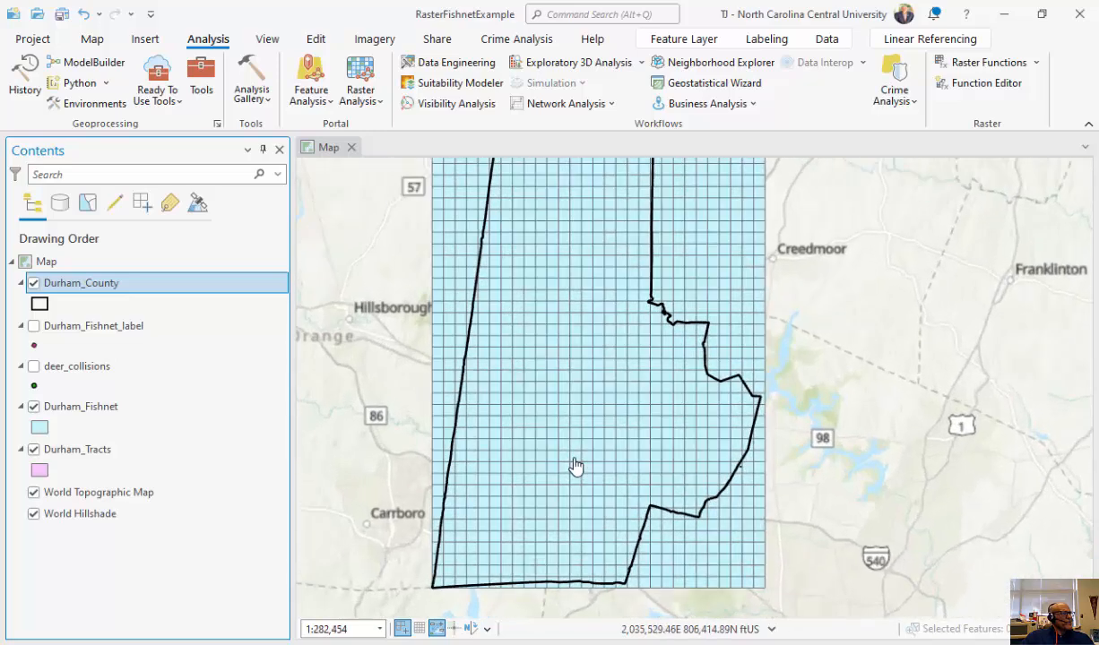
{"action": "scroll", "coordinate": [575, 466], "scroll_direction": "down", "scroll_amount": 2}
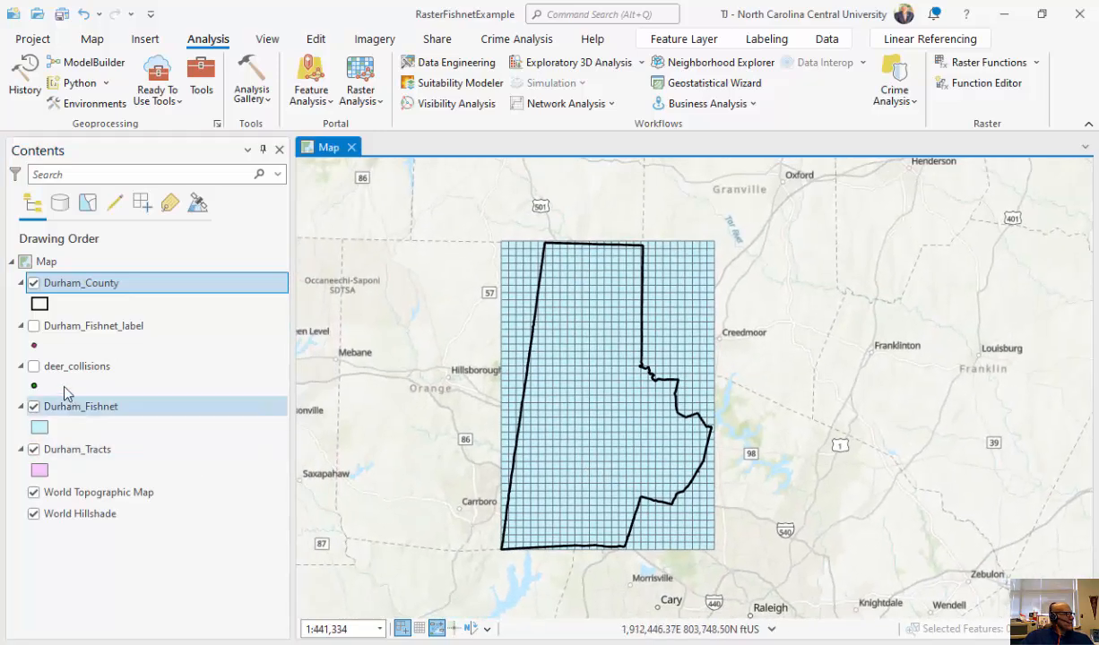
Show the deer_collisions layer and inspect its points against the fishnet cells within Durham County
{"action": "left_click", "coordinate": [34, 368]}
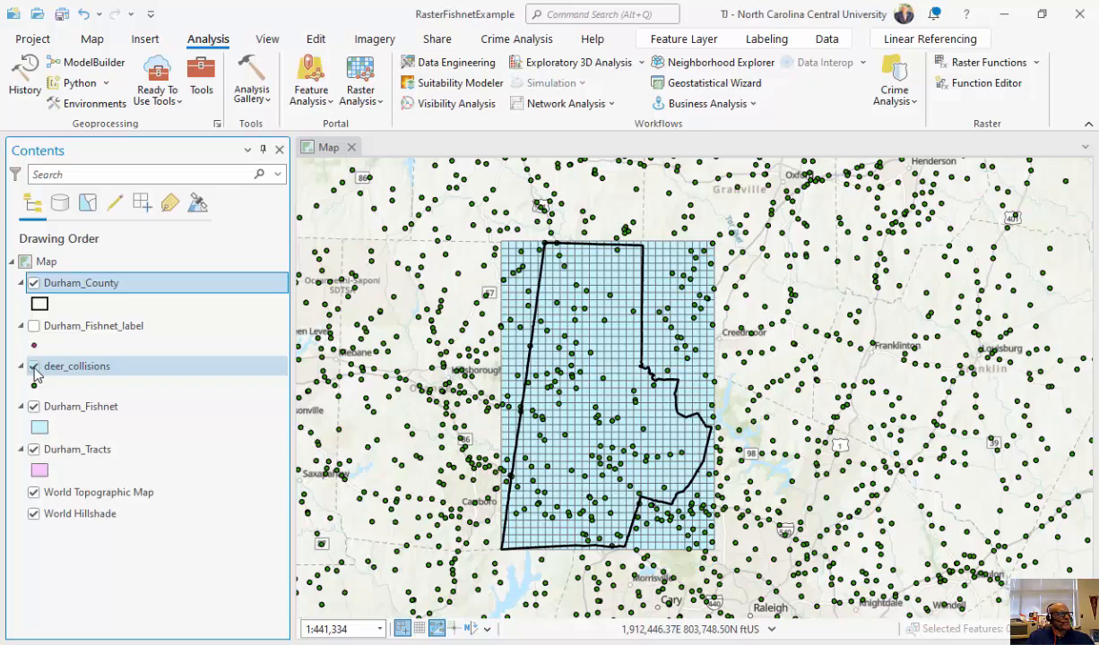
{"action": "scroll", "coordinate": [633, 436], "scroll_direction": "up", "scroll_amount": 4}
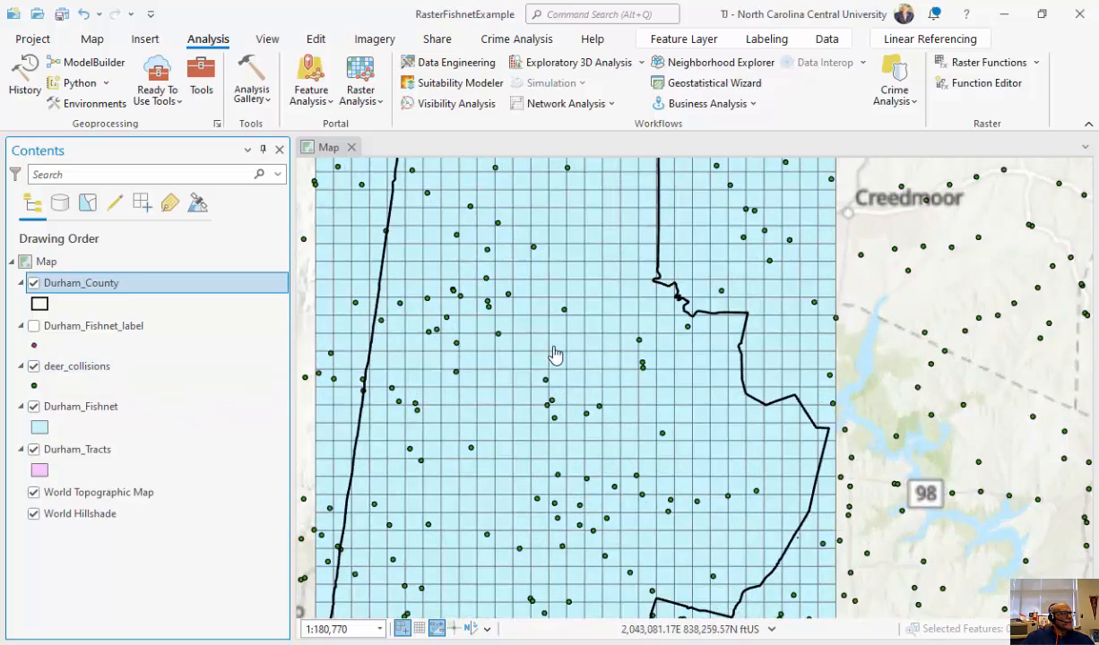
{"action": "scroll", "coordinate": [503, 387], "scroll_direction": "down", "scroll_amount": 4}
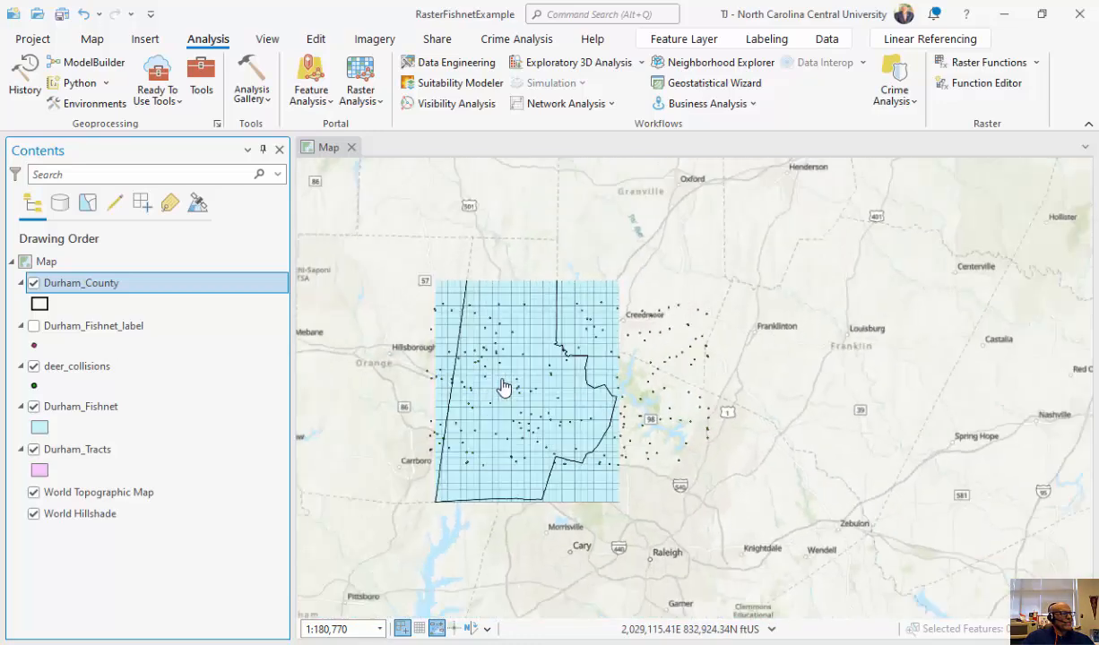